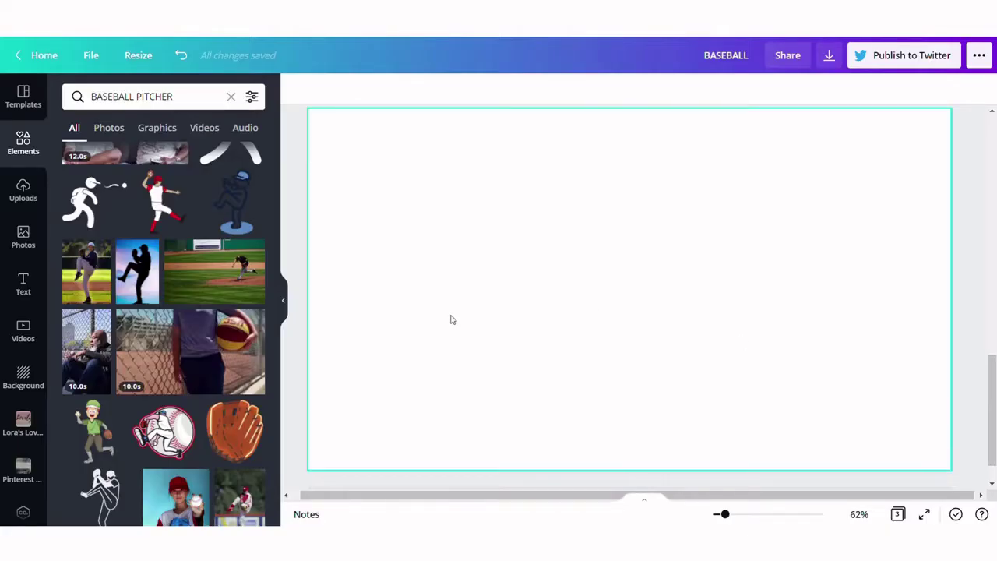
Search Elements for 'HEARTBEAT' and add the red heartbeat line graphic to the page.
click(230, 96)
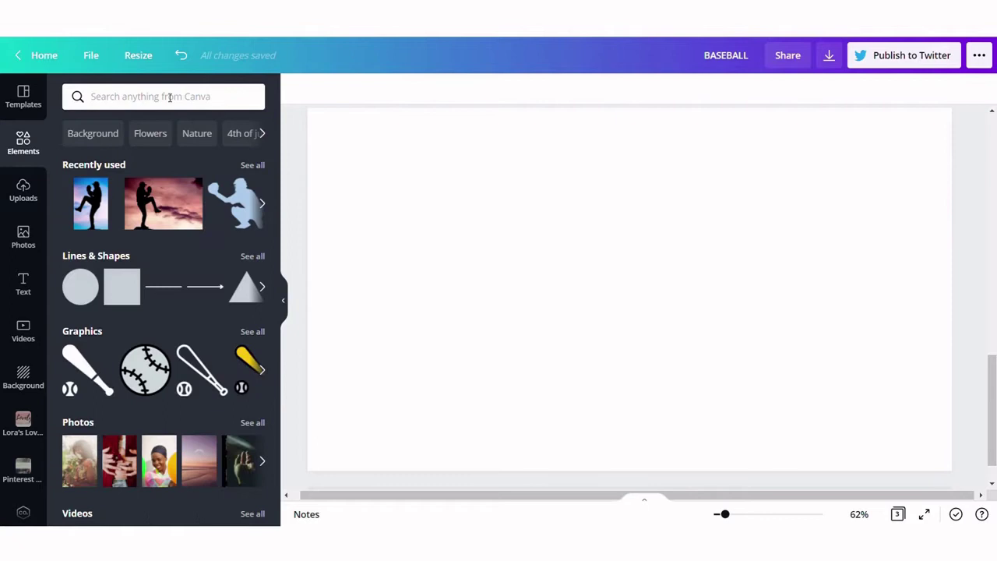
text(HEARTBEAT)
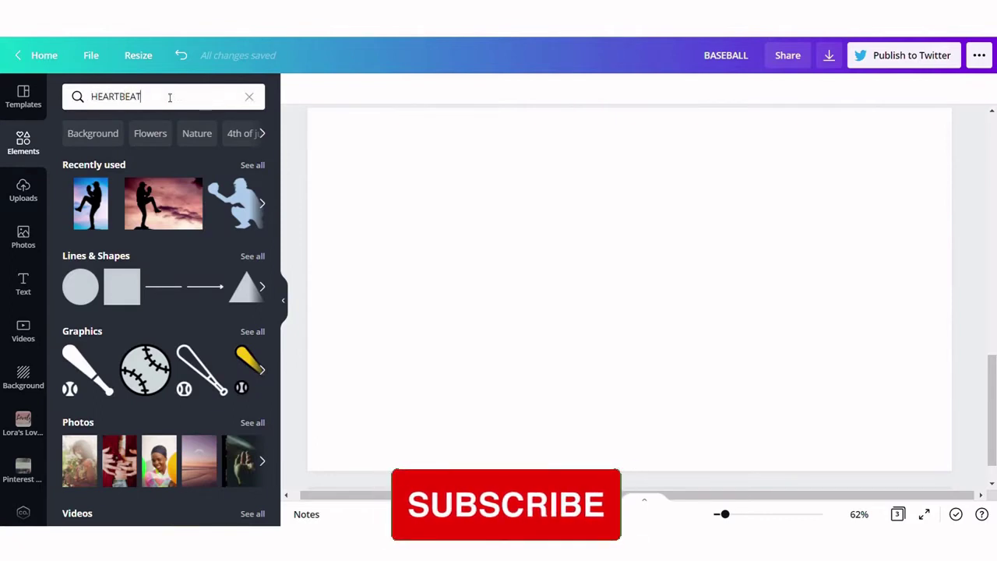
key(Return)
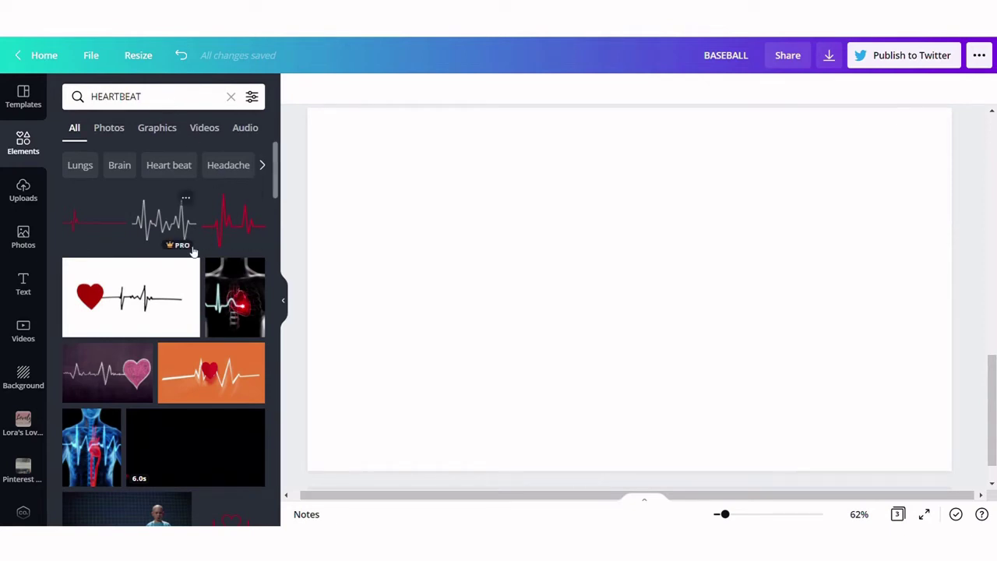
scroll(227, 225, down, 3)
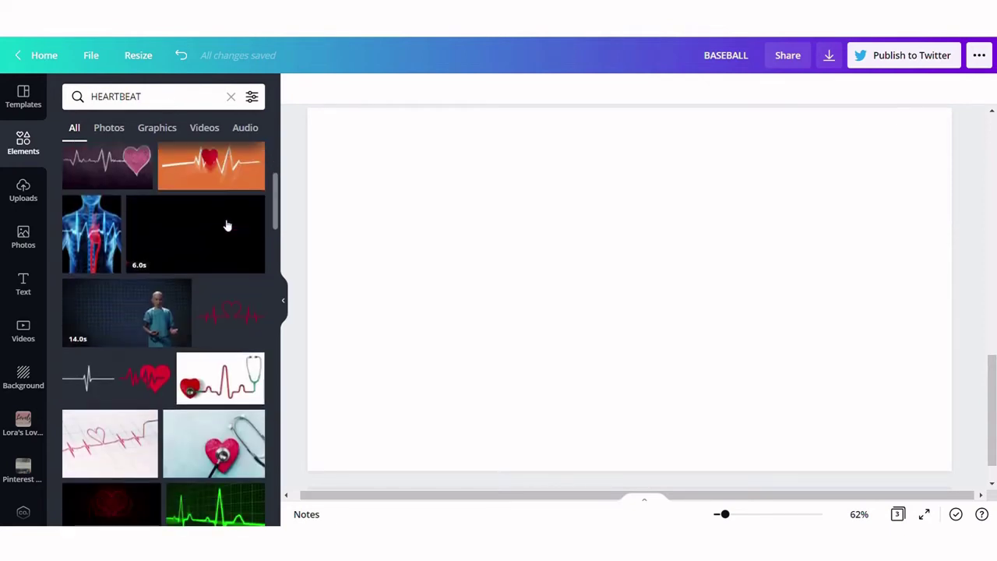
scroll(227, 225, up, 3)
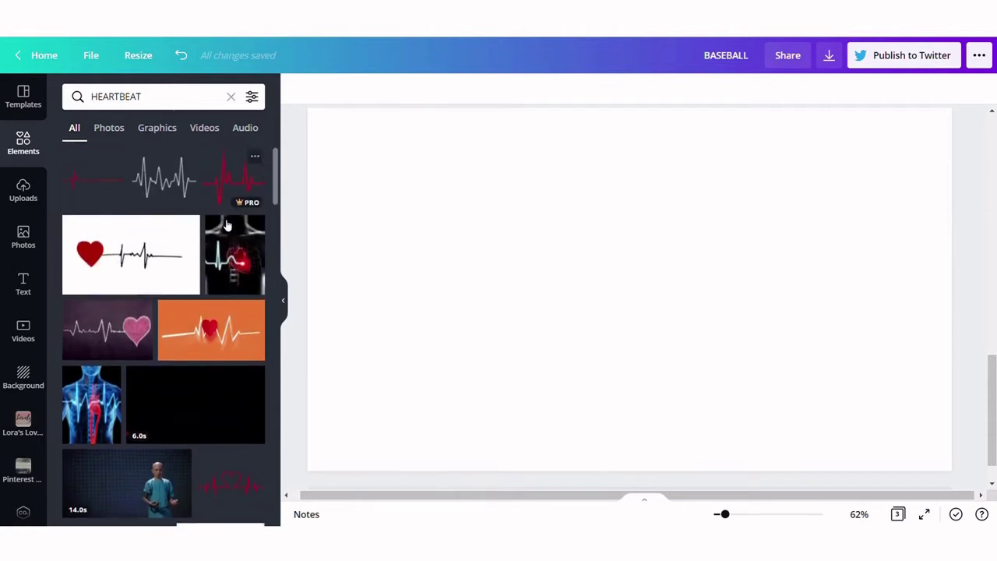
click(223, 176)
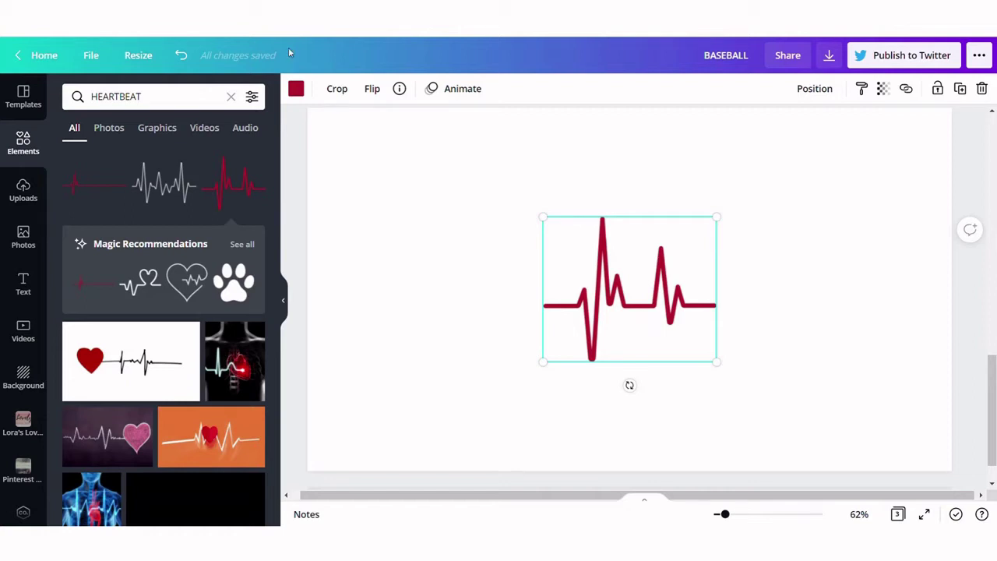
Recolour the heartbeat line black and move it to the page's left side.
click(295, 89)
click(116, 148)
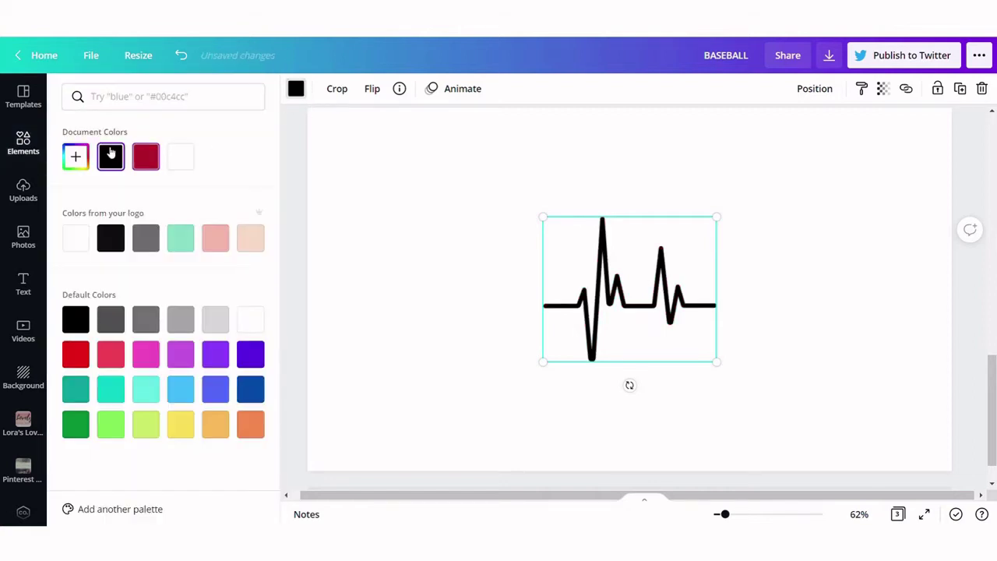
drag(619, 292, 400, 284)
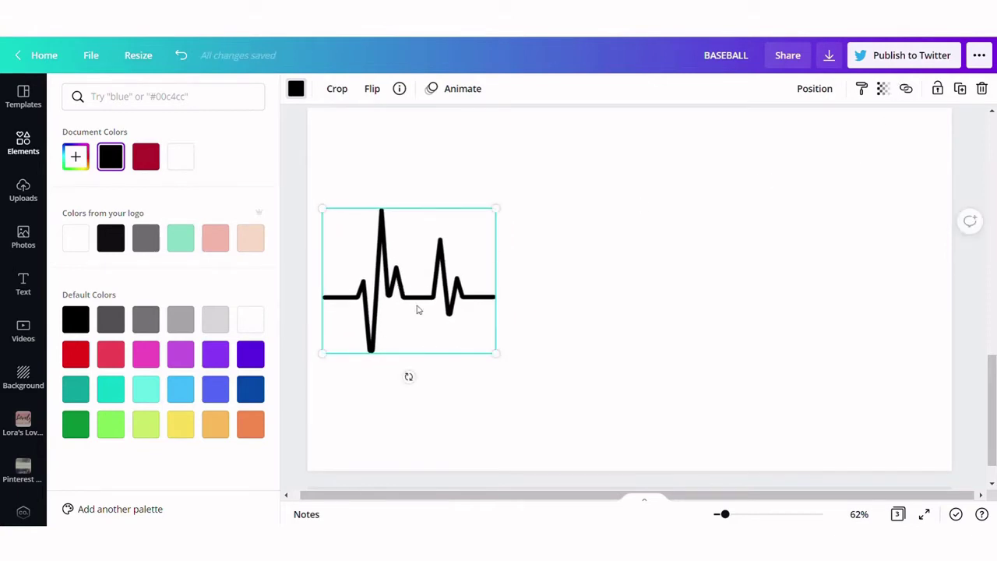
Copy and paste the heartbeat line, place the copy level on the right, and flip it horizontally.
right_click(408, 282)
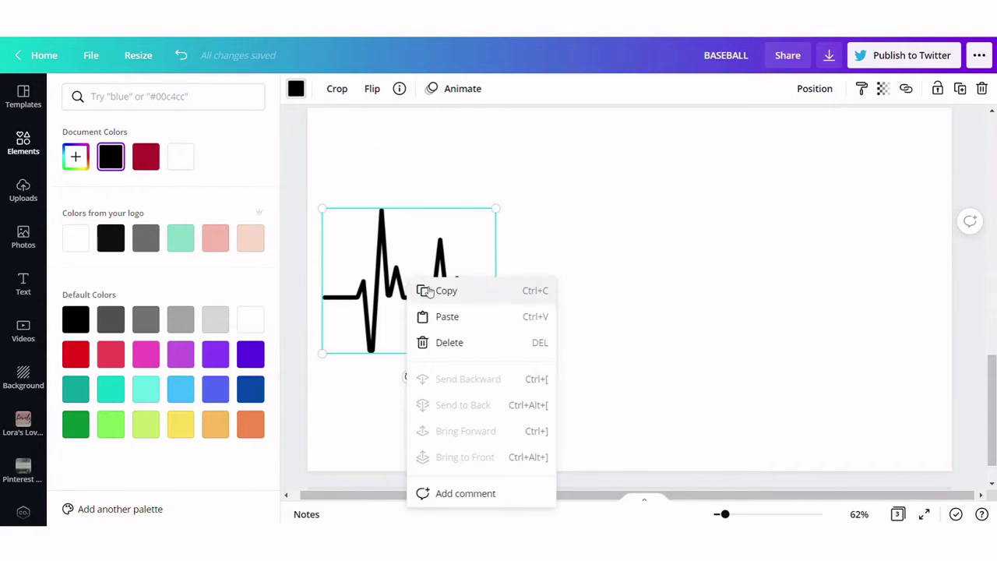
click(422, 291)
right_click(535, 290)
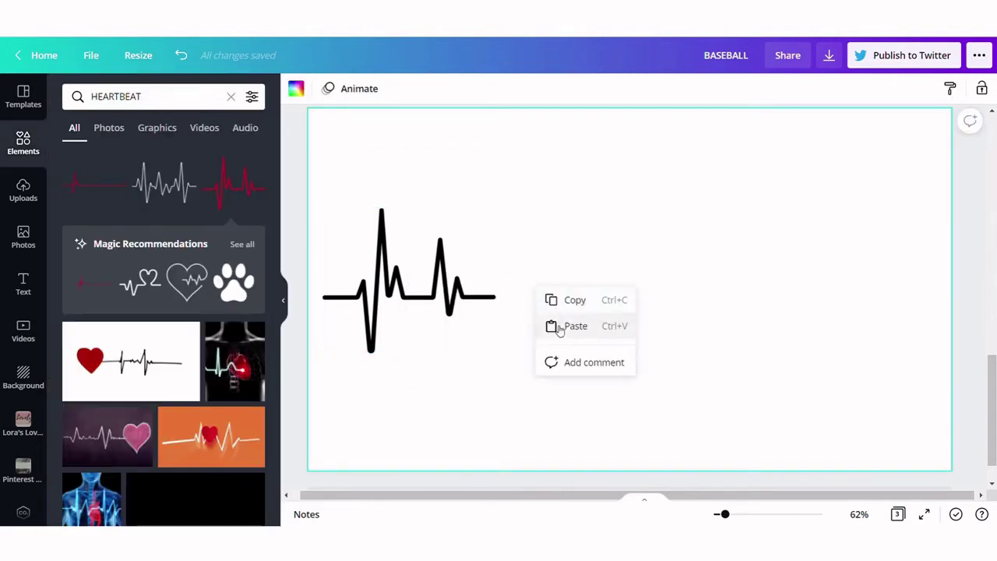
click(556, 325)
drag(416, 383, 832, 310)
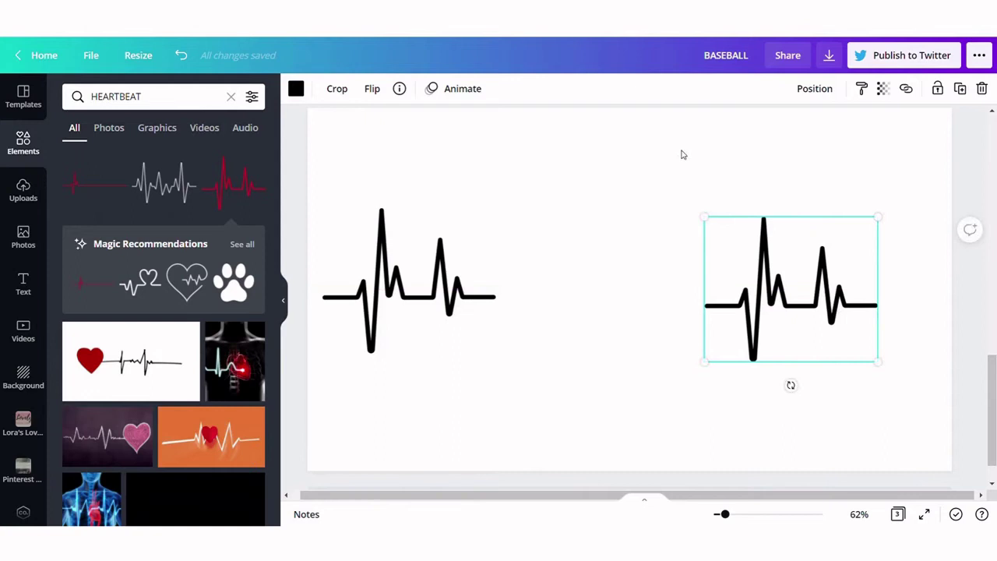
click(370, 89)
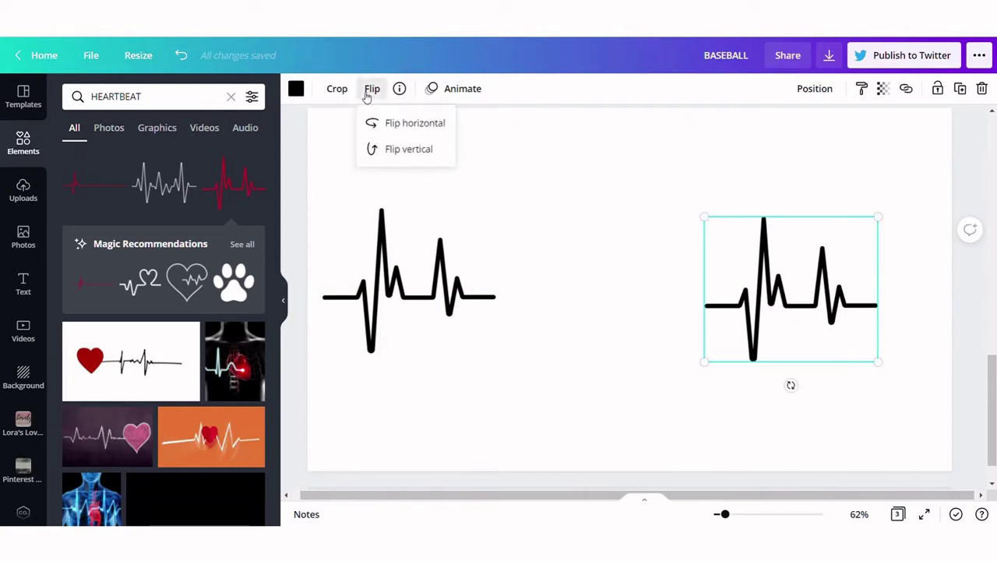
click(382, 123)
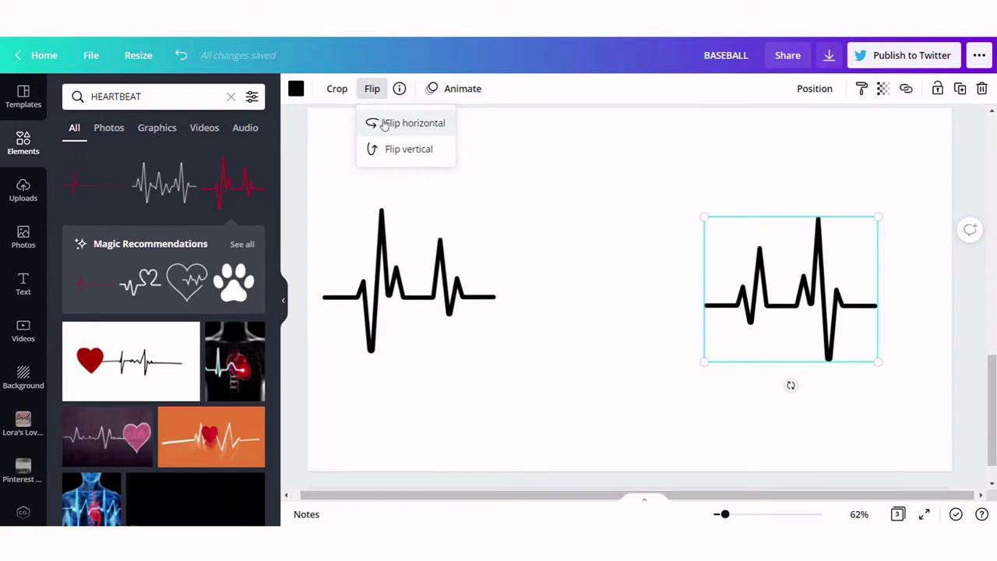
Search Elements for 'BASEBALL PLAYER' and add the black batter silhouette.
click(554, 320)
click(554, 320)
click(176, 106)
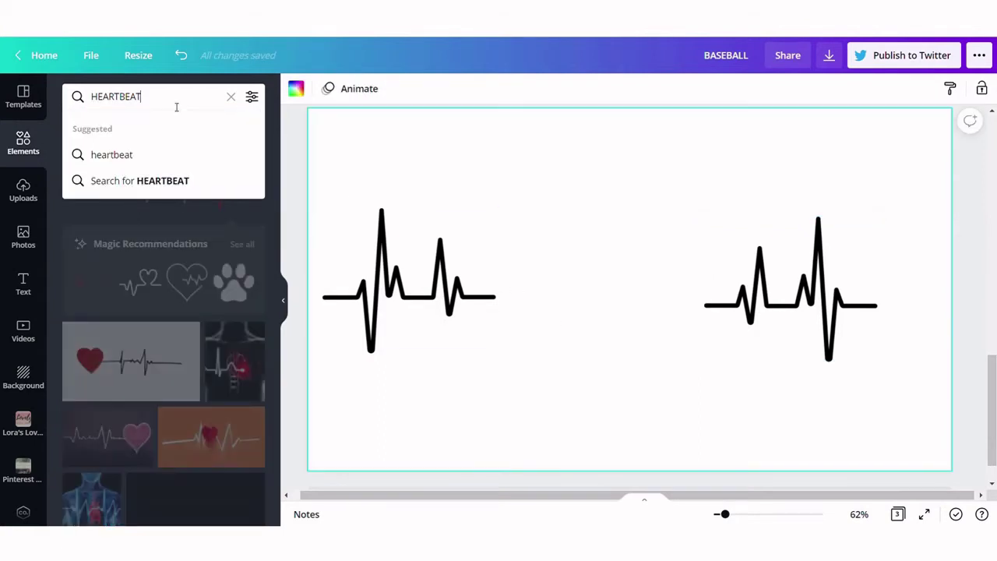
key(ctrl+a)
text(BASEBALL P)
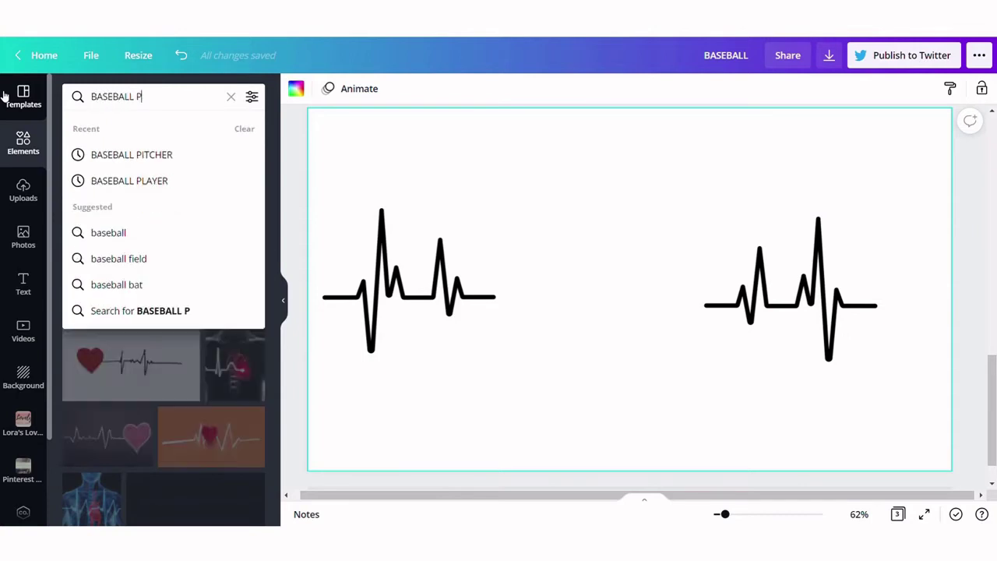
text(LAYER)
key(Return)
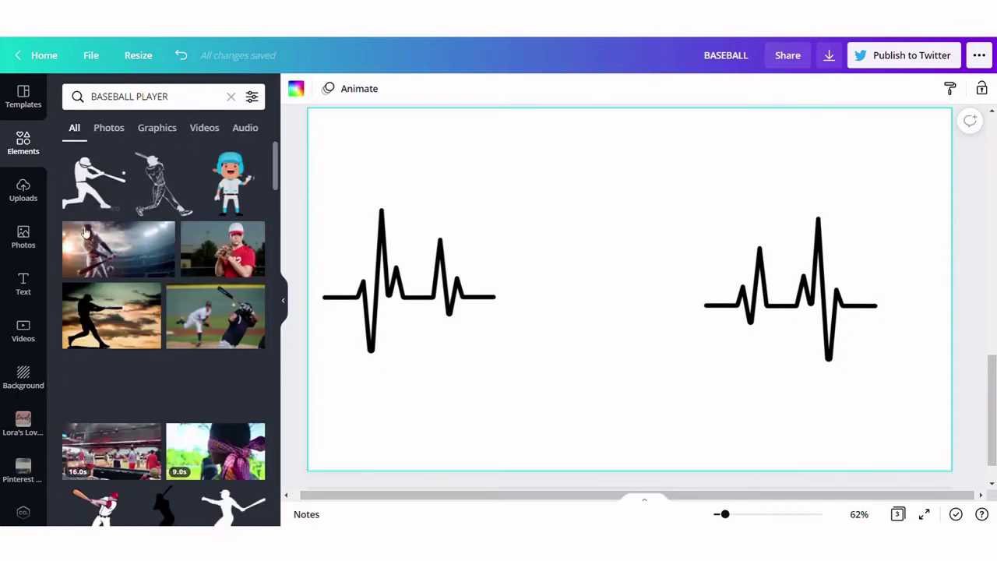
scroll(150, 360, down, 3)
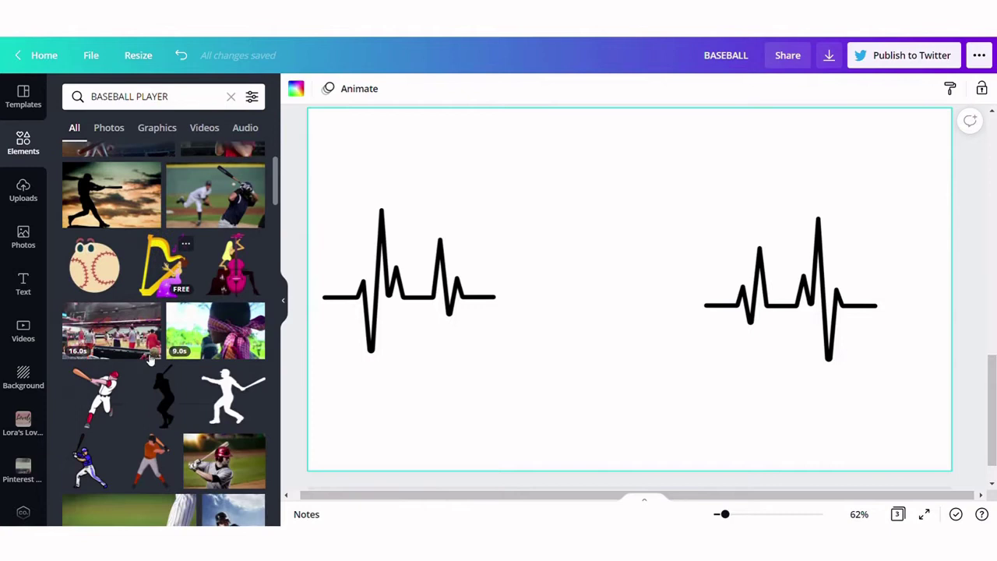
scroll(150, 360, down, 2)
click(164, 350)
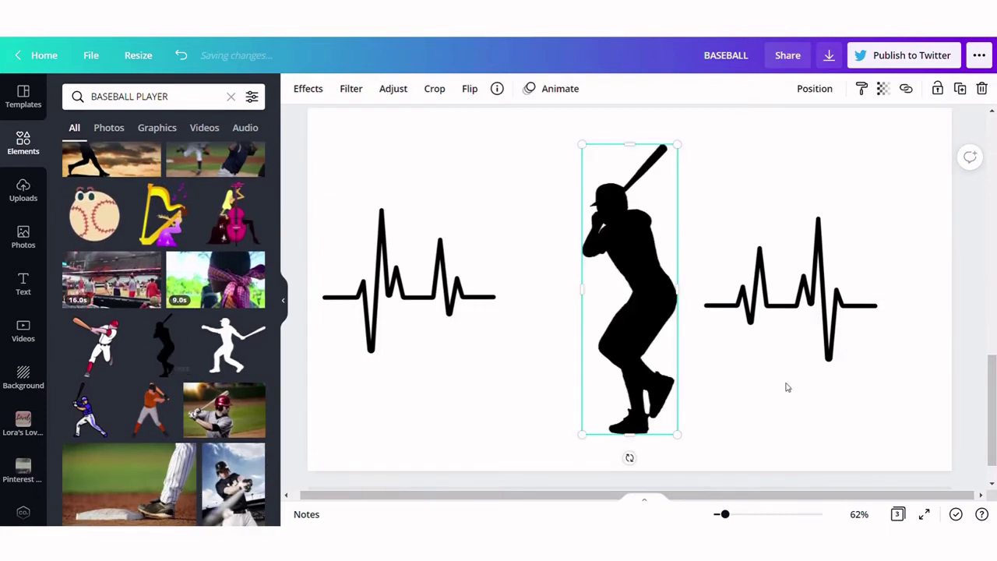
Shrink the batter, join the two heartbeat lines end to end, and park the batter at the right edge.
drag(677, 433, 638, 313)
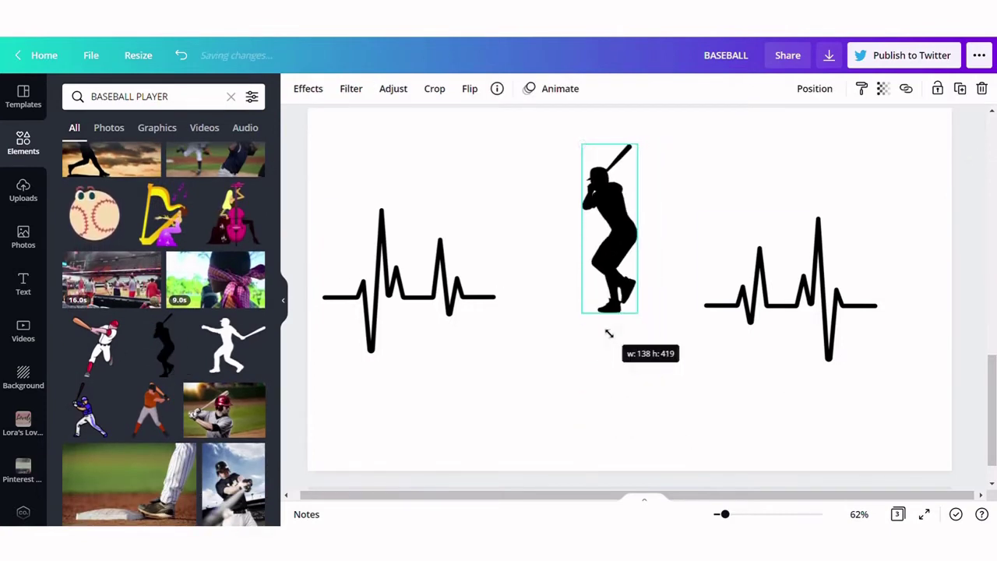
drag(628, 248, 531, 280)
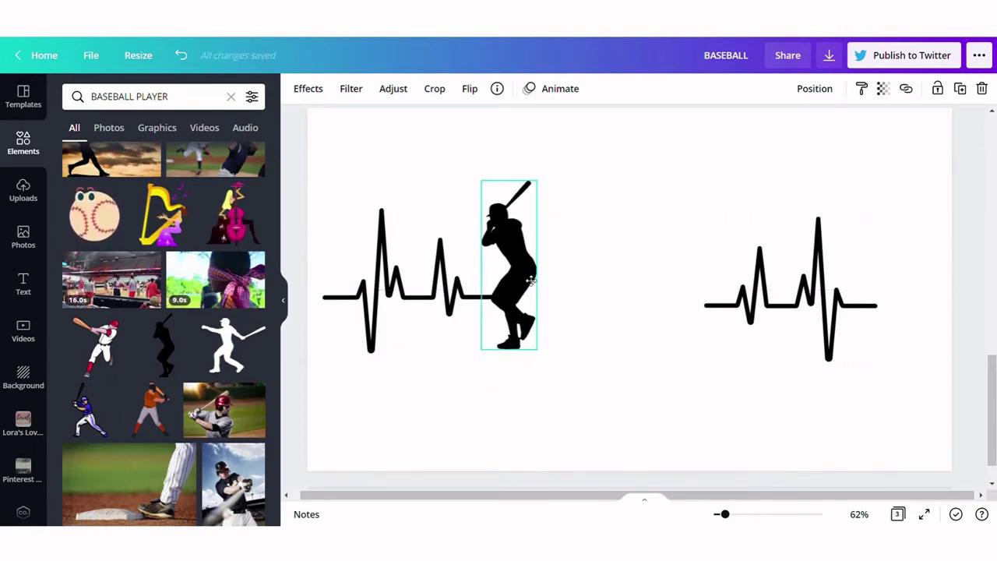
click(764, 299)
drag(763, 299, 590, 289)
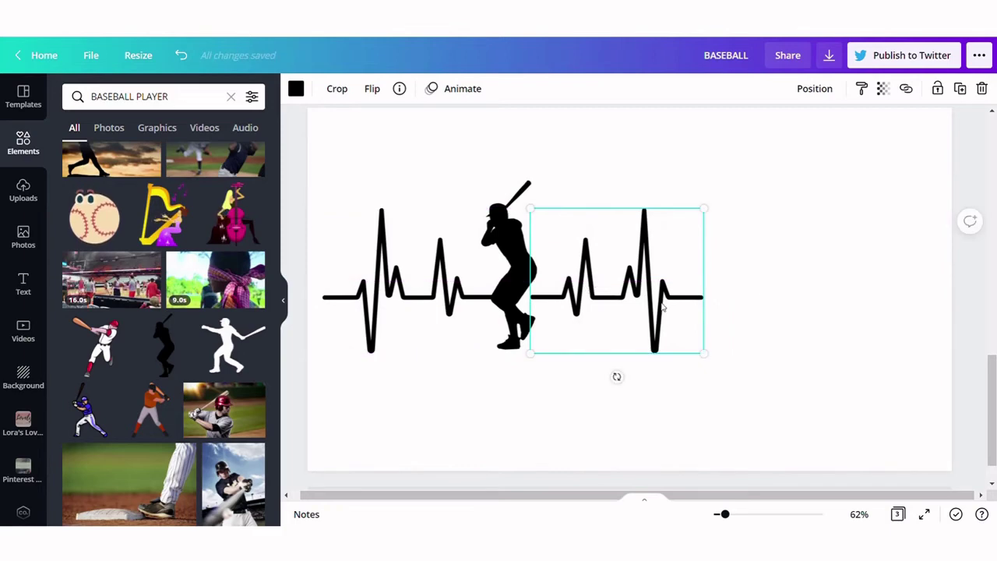
drag(663, 307, 655, 308)
click(764, 309)
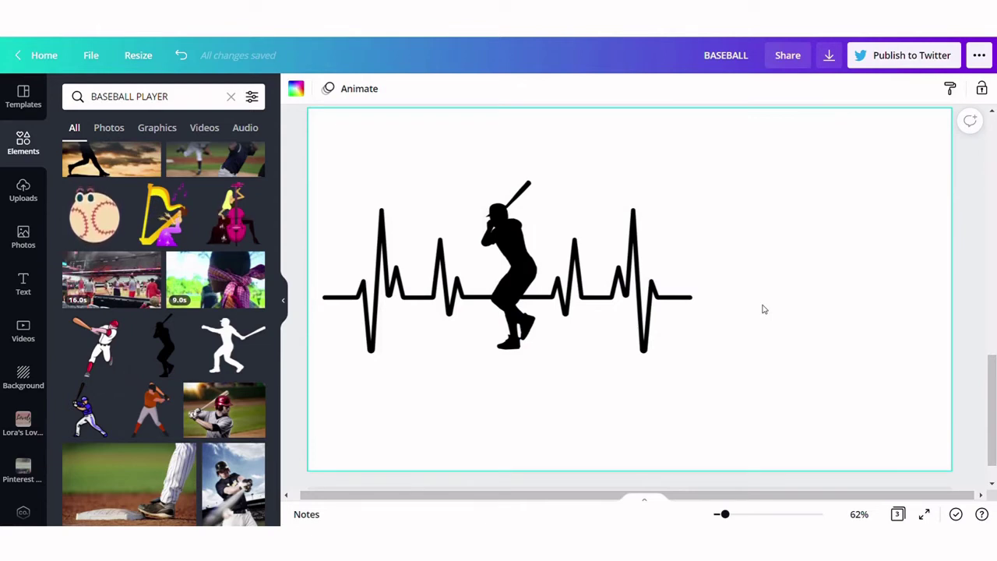
drag(496, 253, 902, 186)
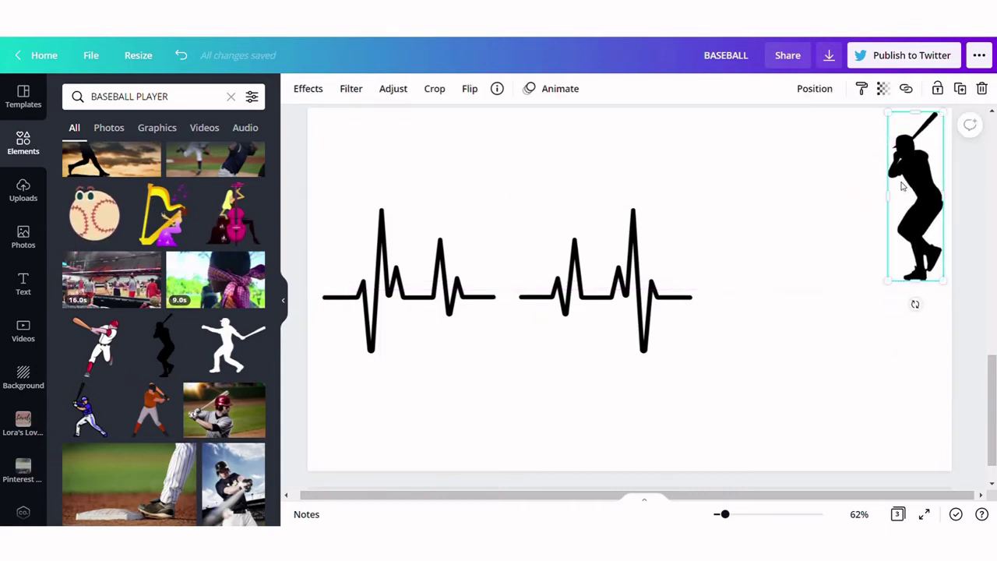
Search 'BASEBALL CATCHER', add the light blue catcher silhouette, and recolour it black.
double_click(141, 100)
text(CATCHER)
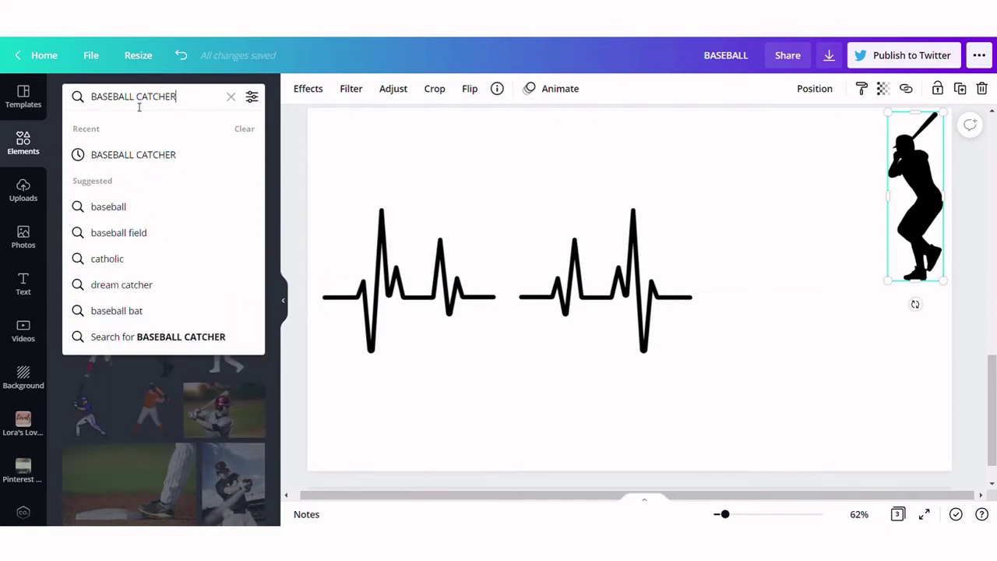
key(Return)
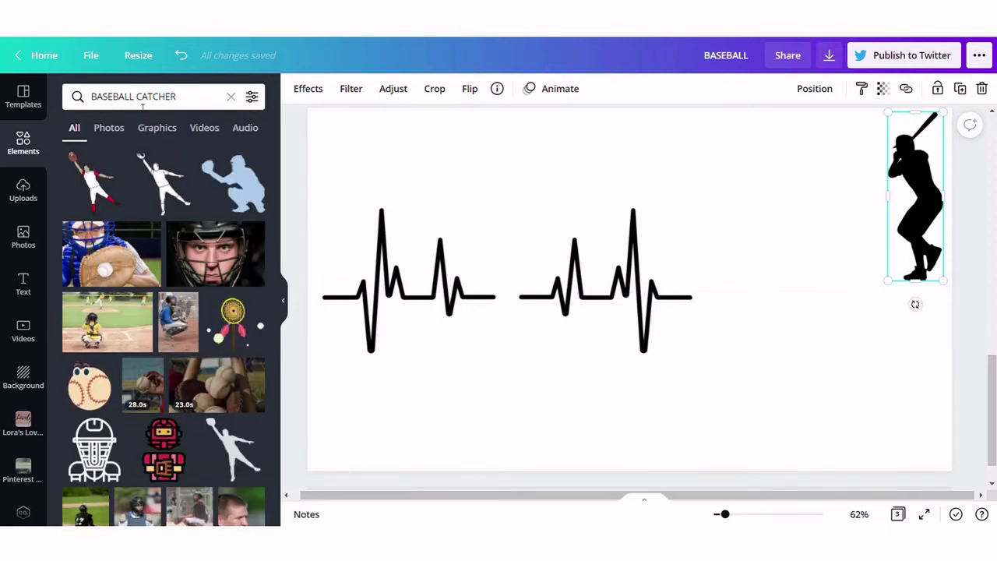
click(242, 184)
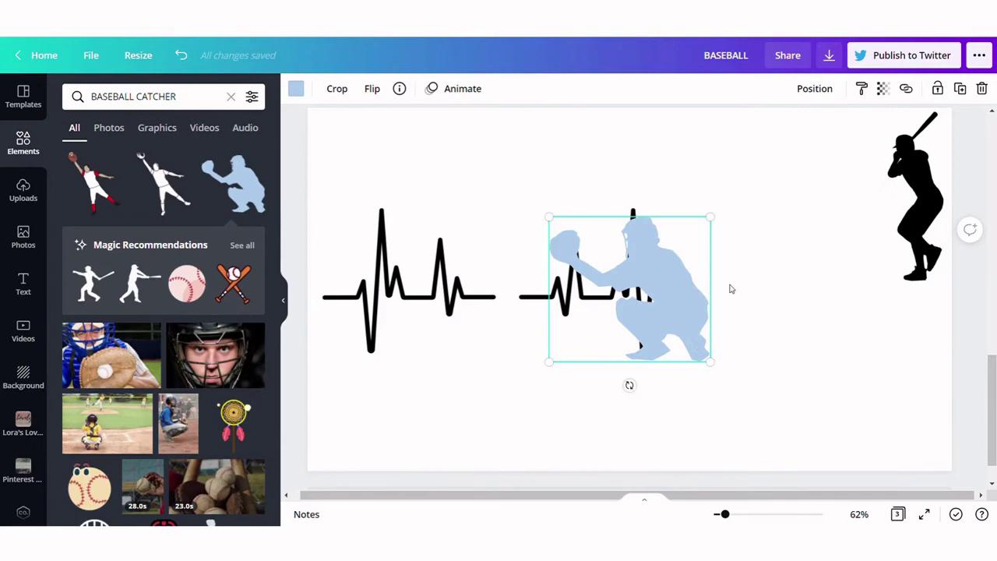
click(296, 89)
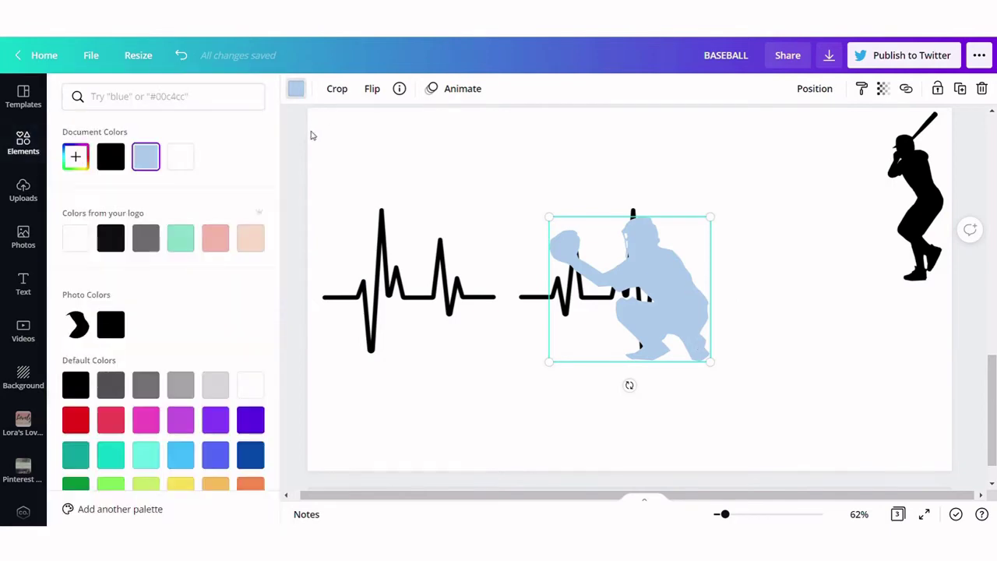
click(111, 157)
Shrink the catcher onto the line's centre and pull the right heartbeat piece against it.
drag(676, 302, 565, 314)
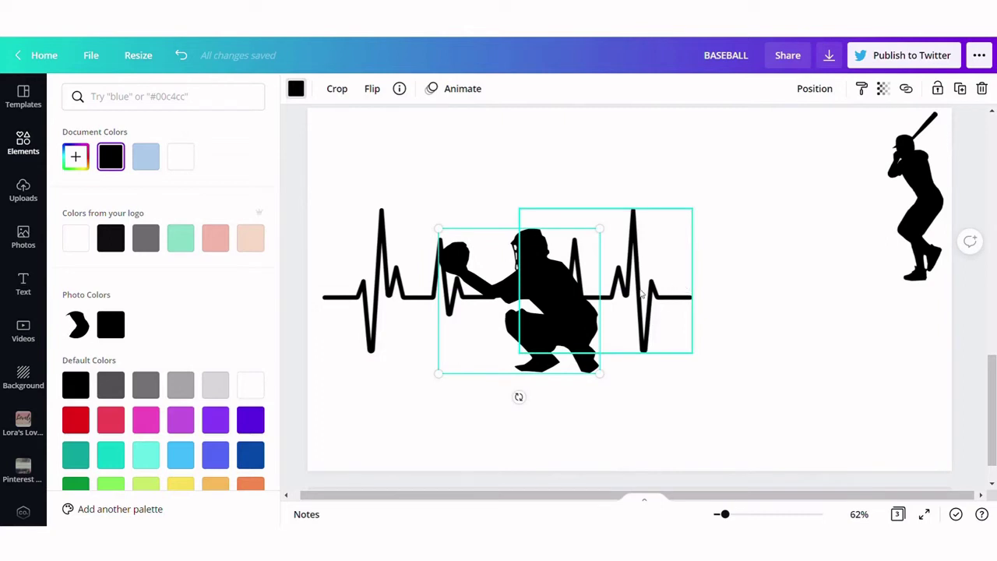
drag(640, 293, 711, 293)
click(570, 344)
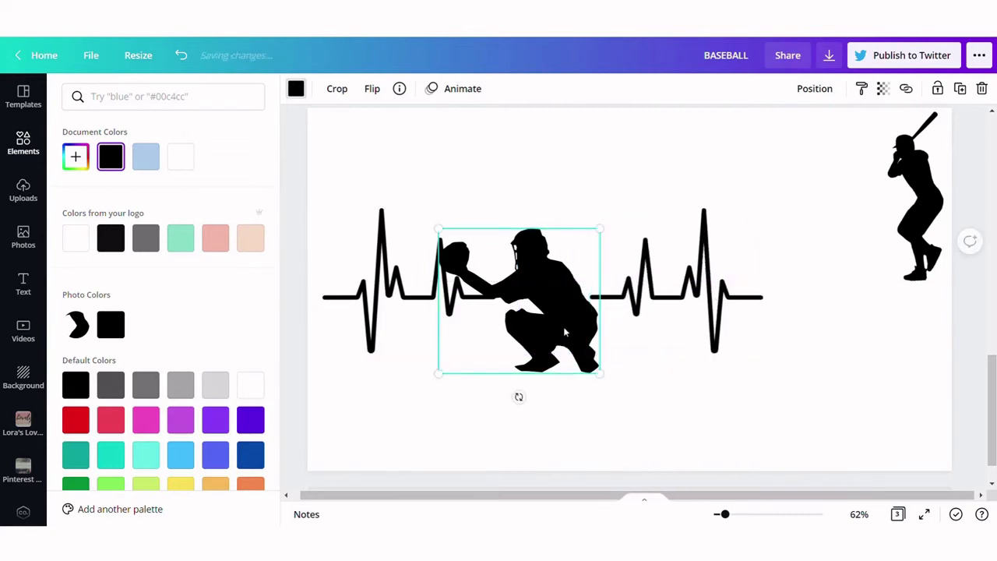
mouse_move(569, 344)
mouse_down()
mouse_move(550, 300)
mouse_move(579, 347)
mouse_up()
drag(612, 386, 564, 330)
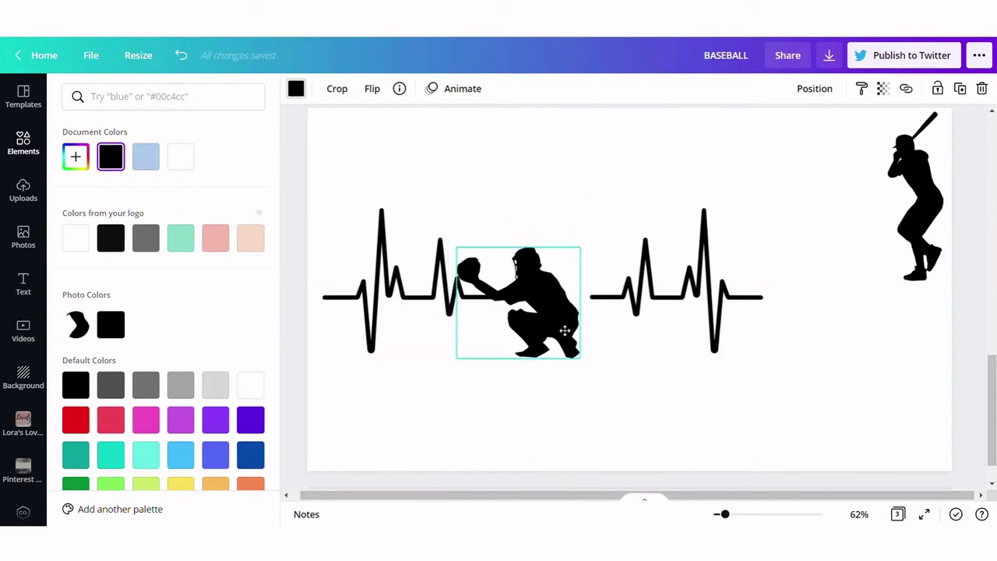
click(641, 416)
drag(667, 308, 630, 311)
Move the finished catcher to the page's lower right.
click(746, 420)
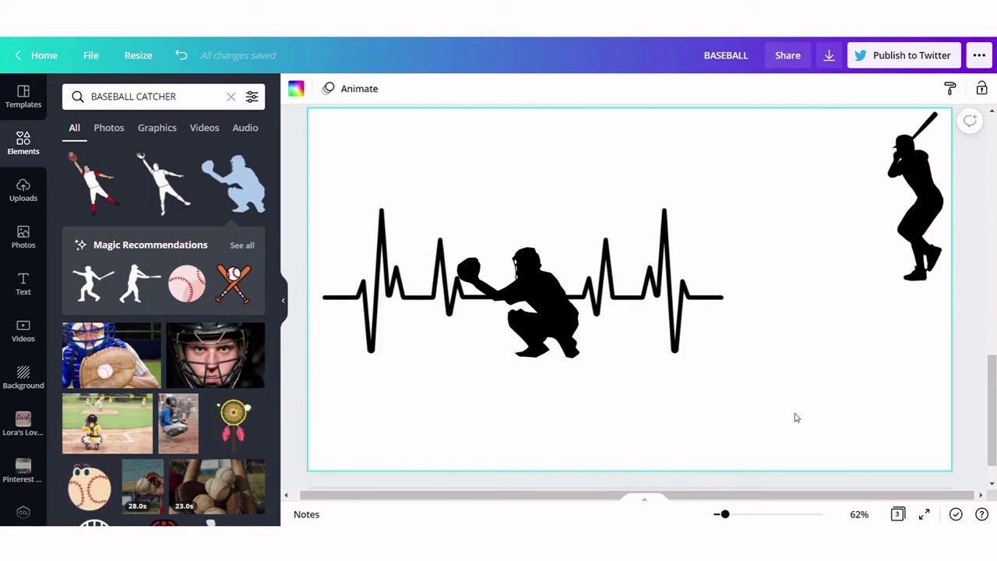
click(543, 298)
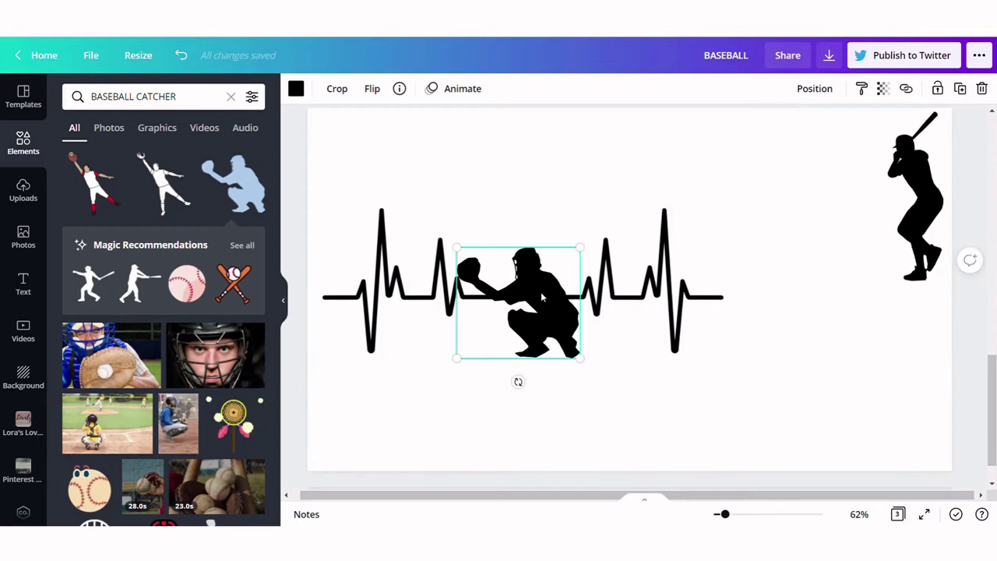
drag(550, 297, 922, 347)
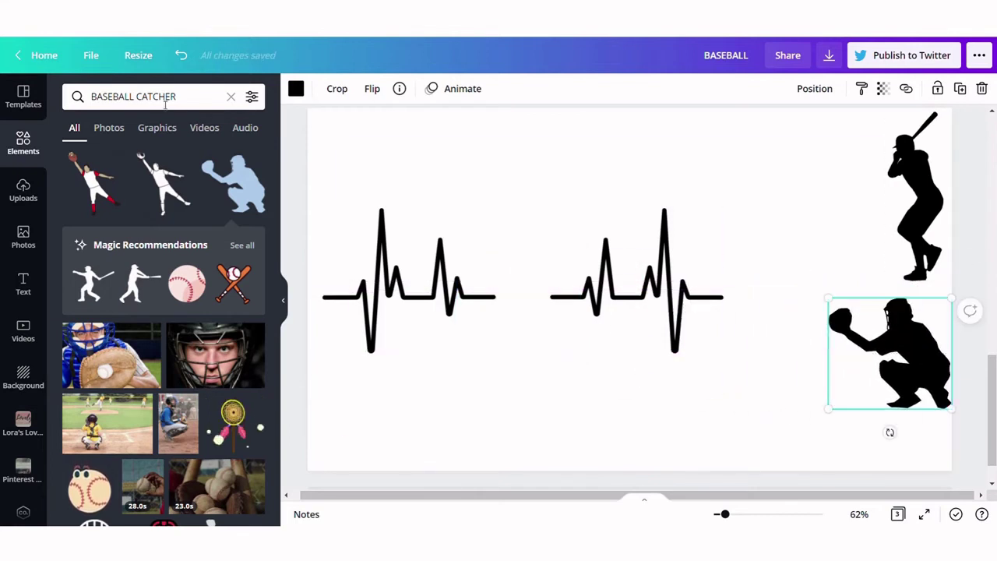
Search Elements for 'BASEBALL PITCHER' and add the silhouetted pitcher photo on a pastel sky.
click(187, 96)
drag(187, 97, 145, 94)
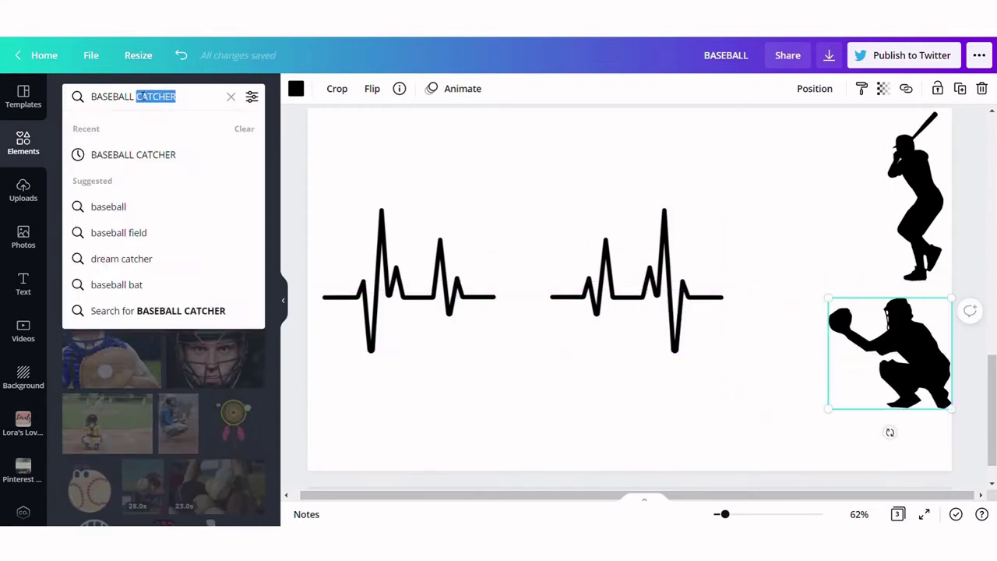
text(PITCHER)
key(Return)
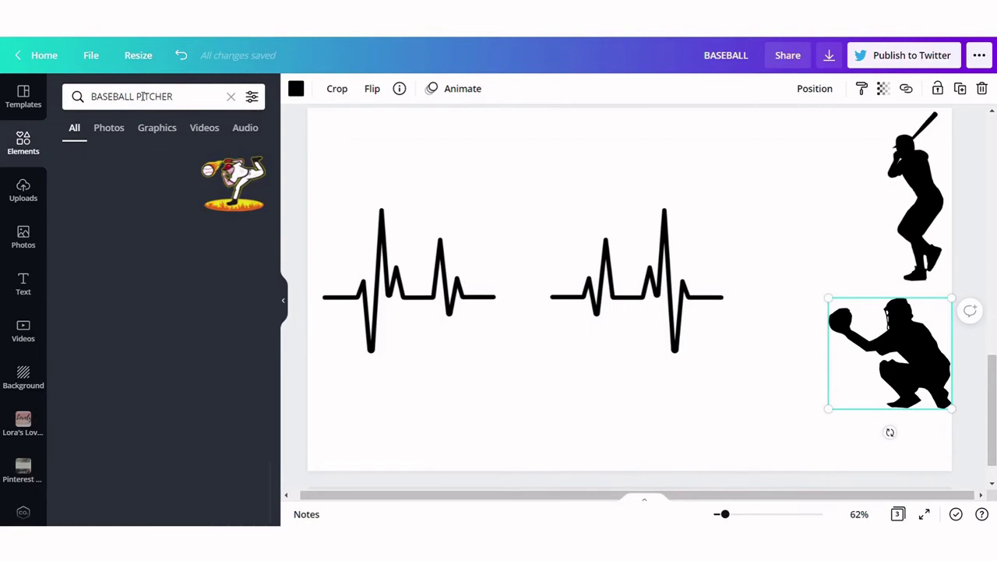
scroll(188, 354, down, 3)
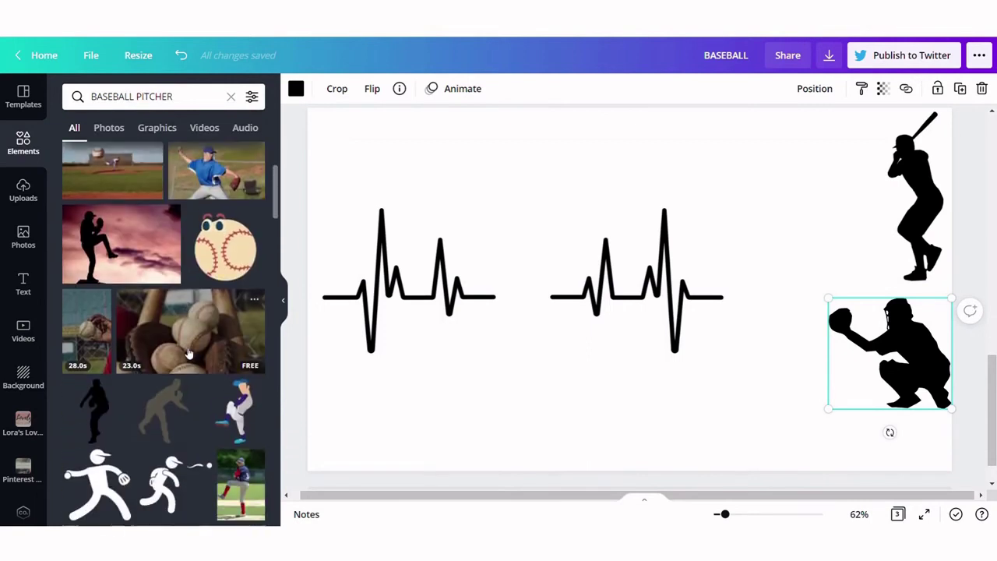
scroll(189, 354, down, 5)
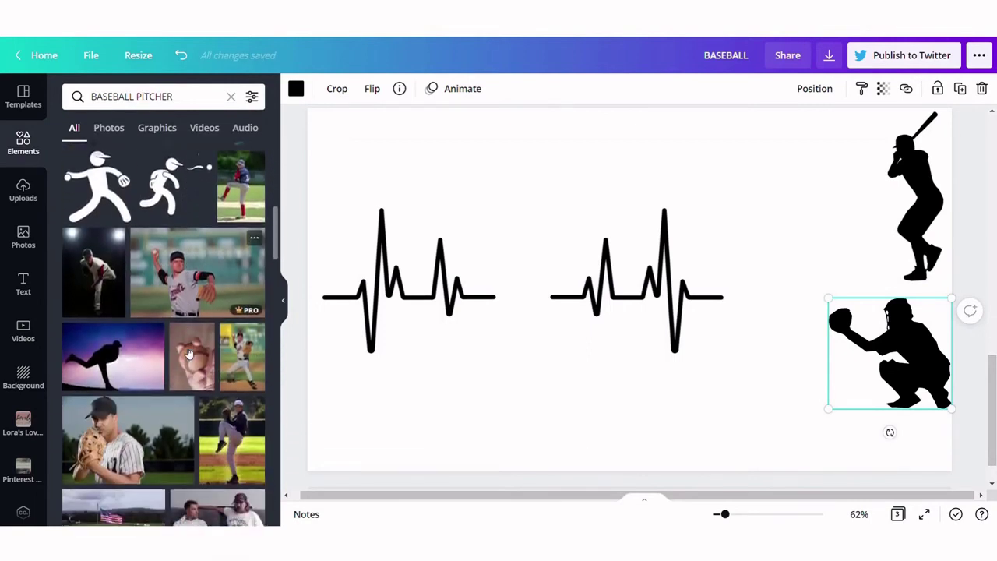
scroll(188, 354, down, 5)
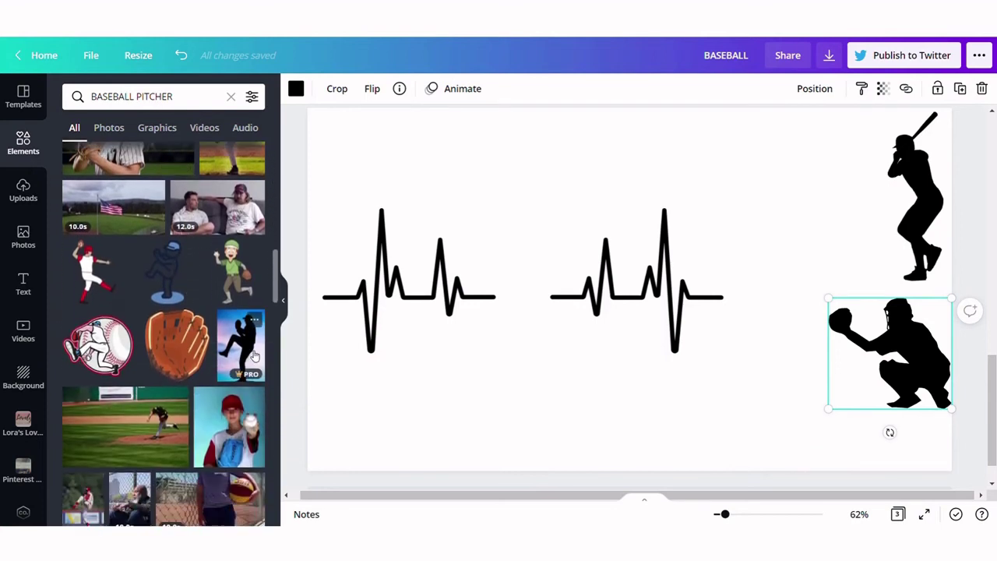
click(254, 355)
Place the pitcher photo between the heartbeat halves and apply Effects > Background Remover.
drag(610, 332, 502, 332)
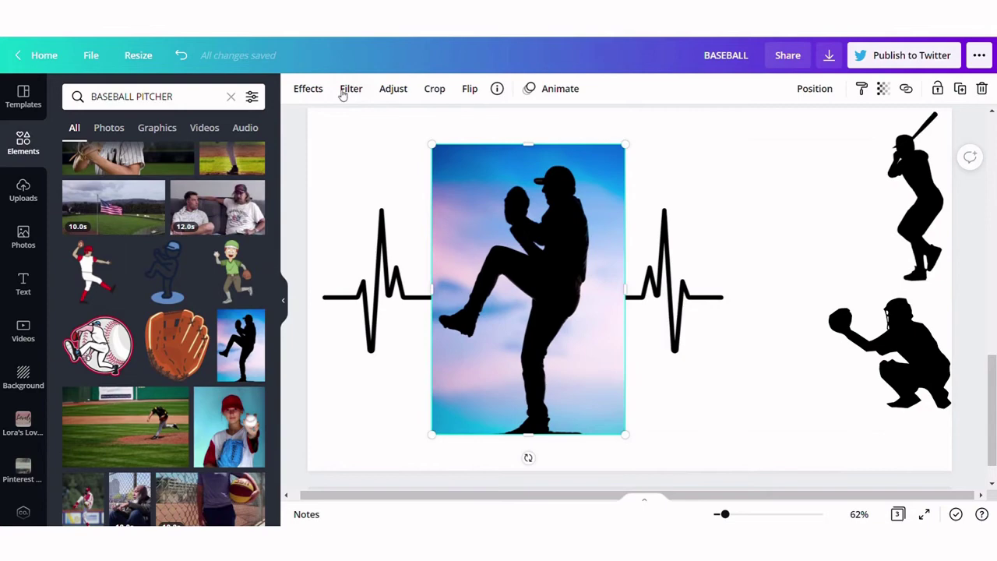
click(307, 88)
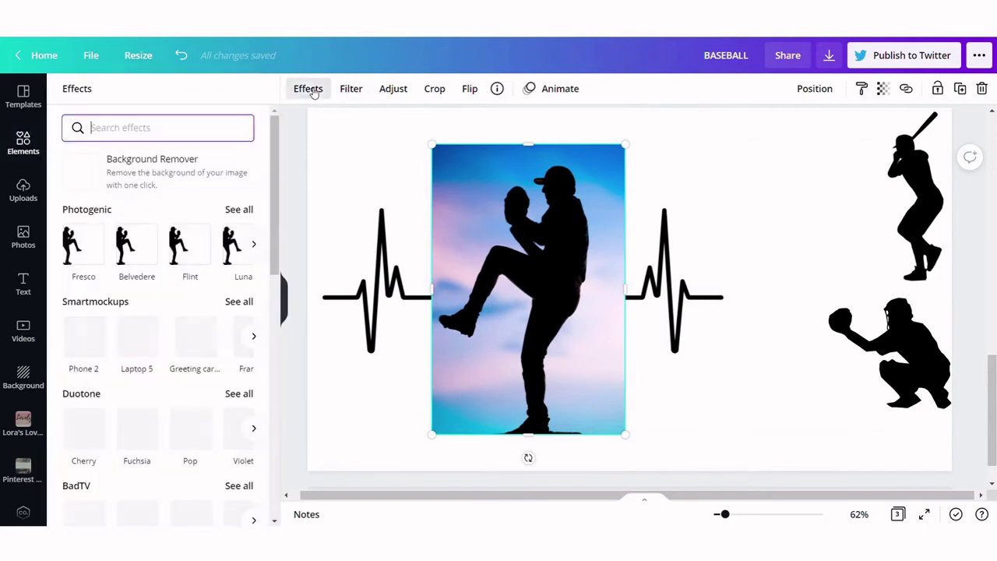
click(150, 160)
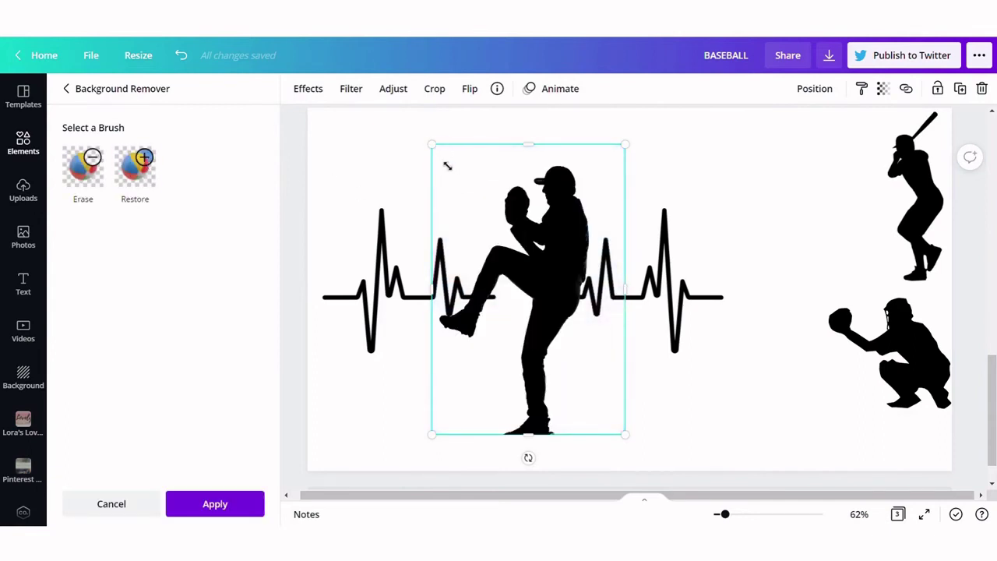
Shrink the pitcher silhouette twice, seat it on the line, and nudge the right heartbeat half left.
drag(446, 166, 508, 258)
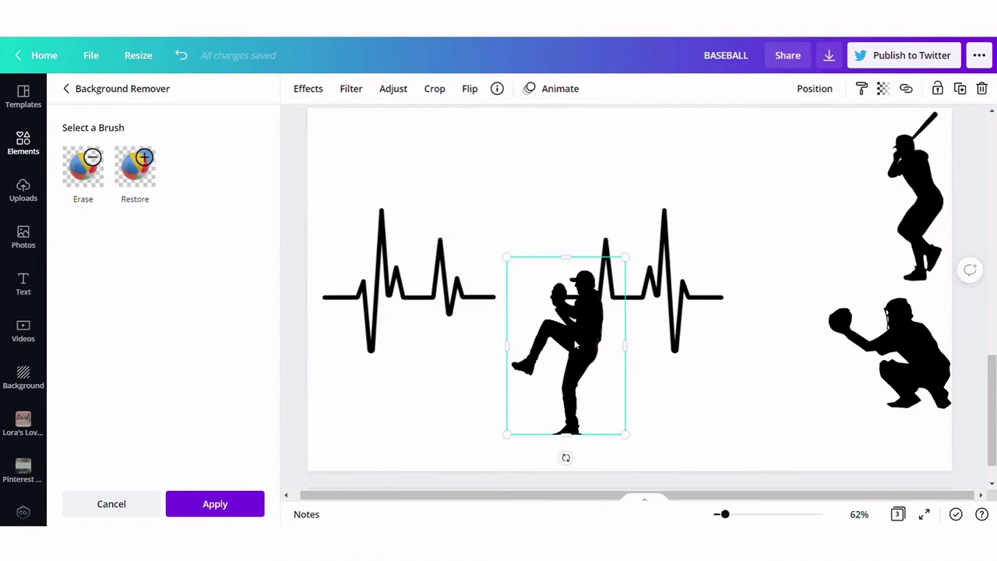
drag(575, 343, 531, 311)
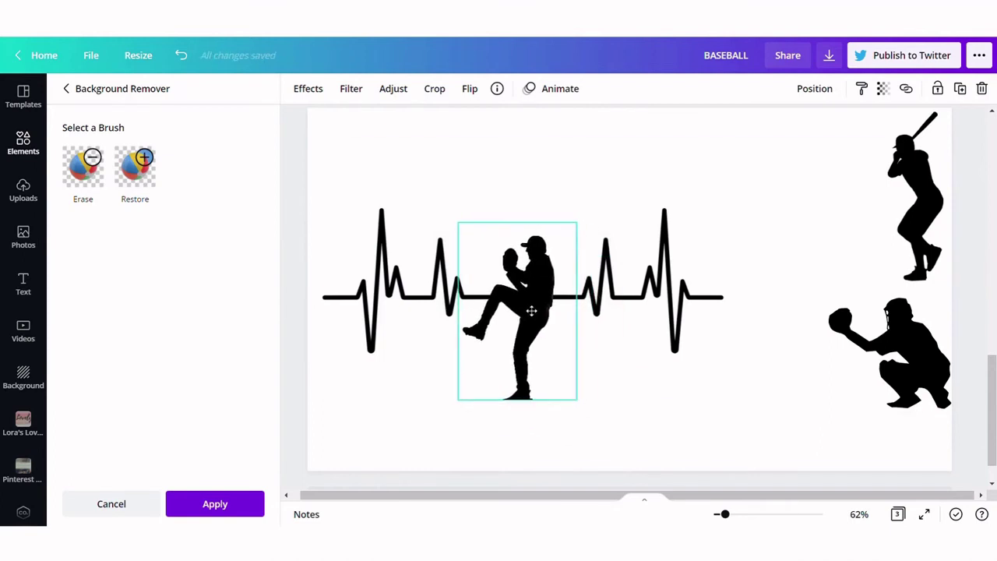
drag(580, 412, 557, 372)
drag(517, 314, 528, 314)
drag(627, 300, 620, 300)
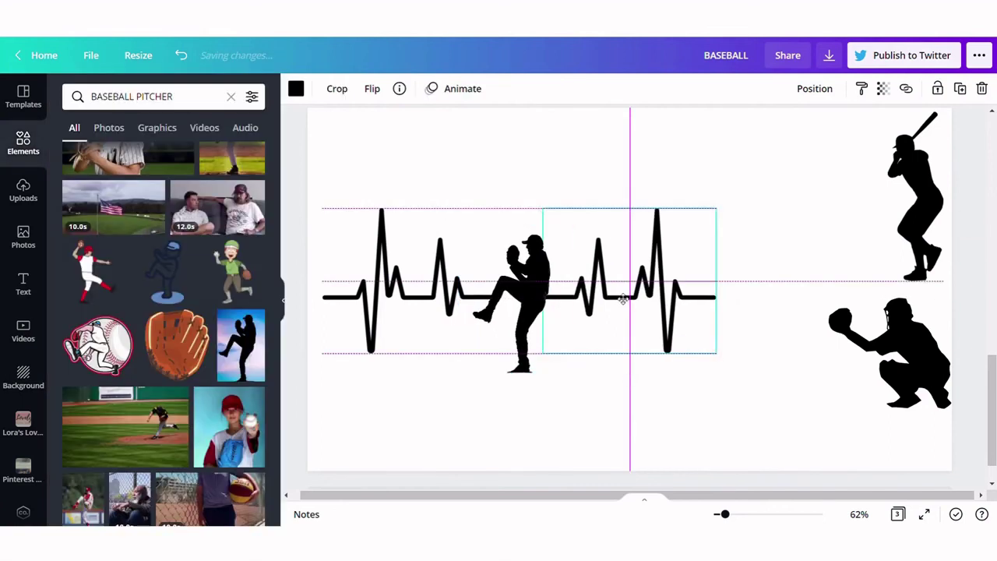
click(620, 429)
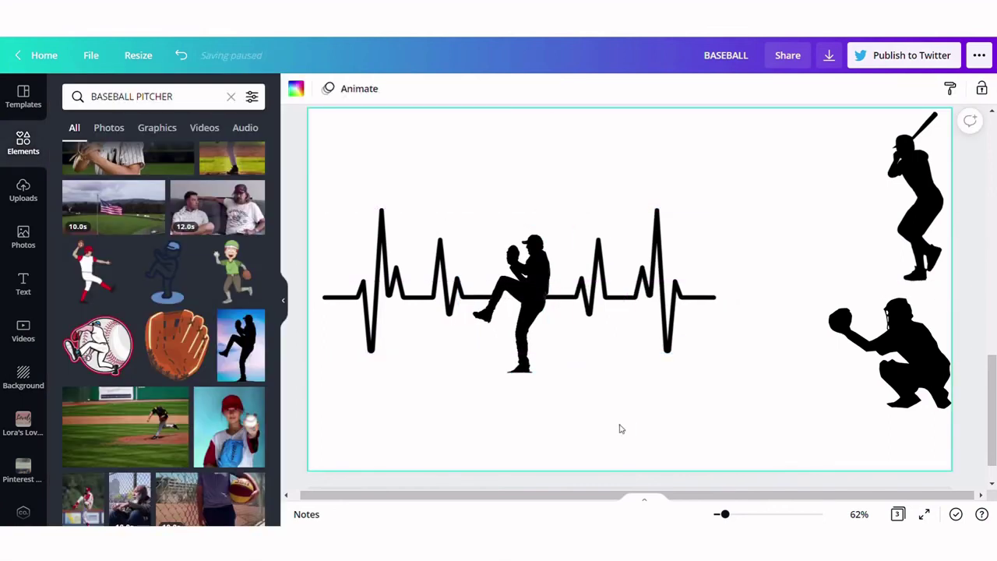
click(505, 349)
drag(519, 347, 524, 341)
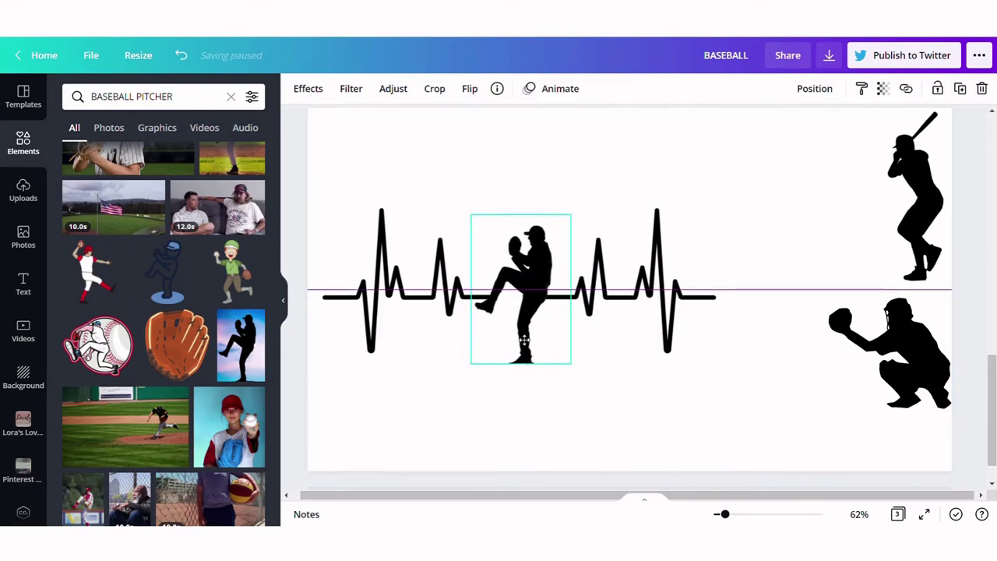
Enlarge the pitcher slightly, shift it up-left, and move the right heartbeat half a few pixels right.
click(638, 381)
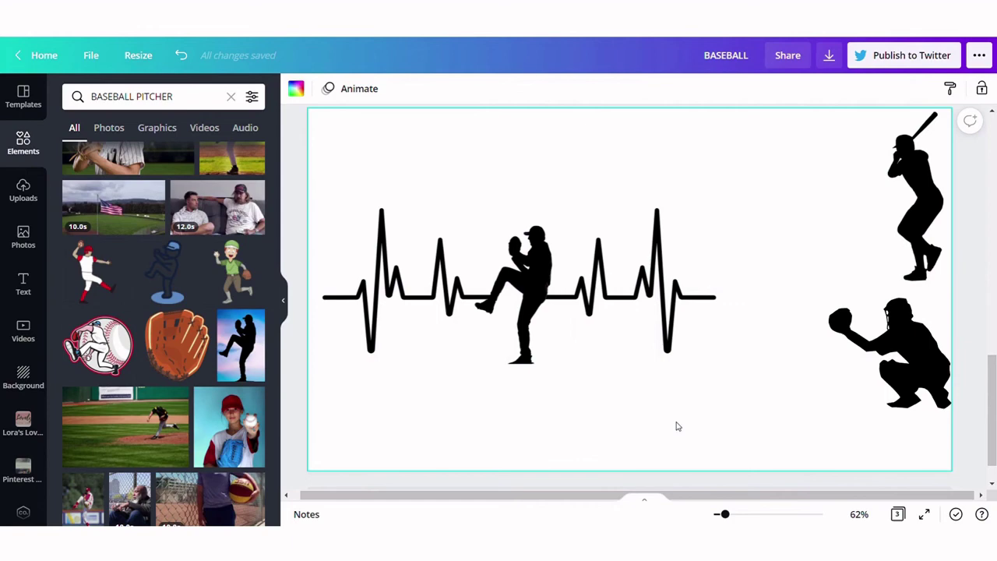
click(515, 295)
drag(579, 373, 591, 403)
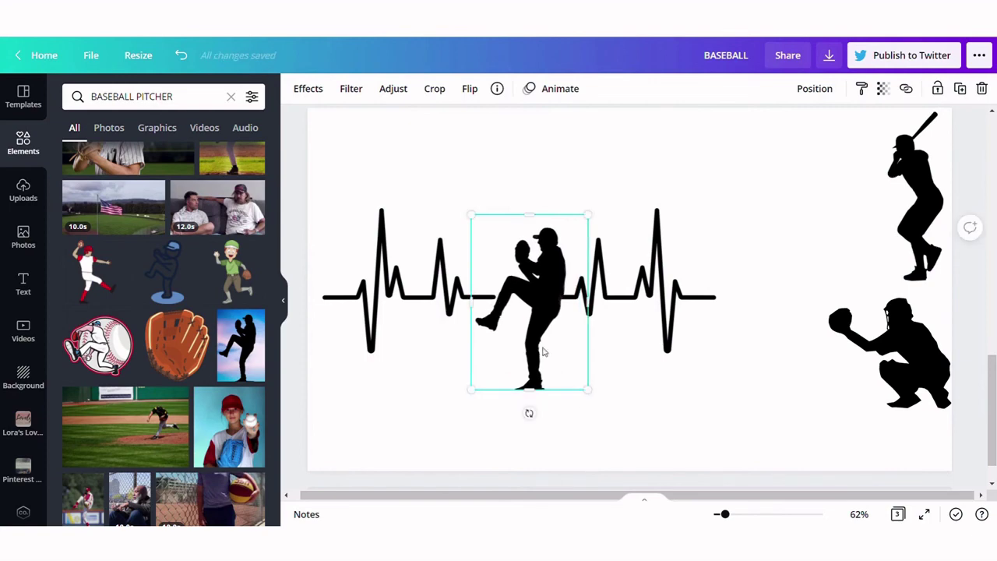
drag(540, 351, 535, 339)
drag(656, 313, 662, 313)
click(668, 426)
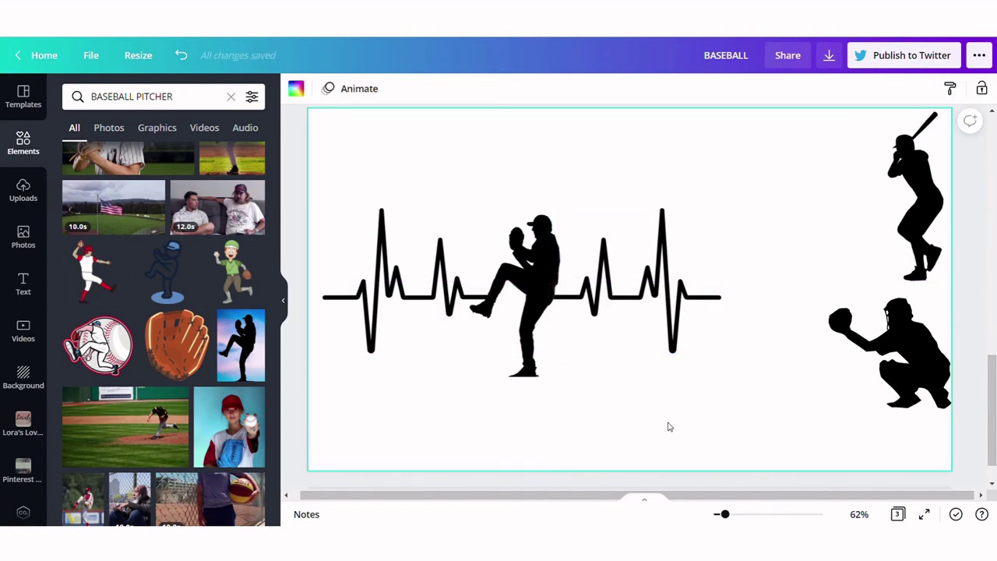
click(548, 354)
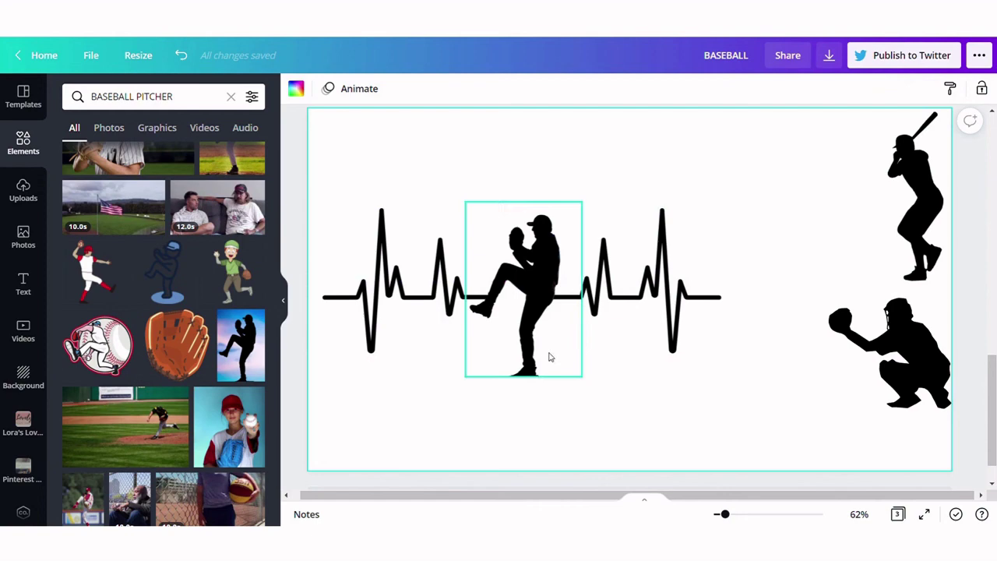
Enlarge the pitcher again, align its feet with the catcher's, and tuck the right heartbeat half behind it.
drag(589, 382, 627, 445)
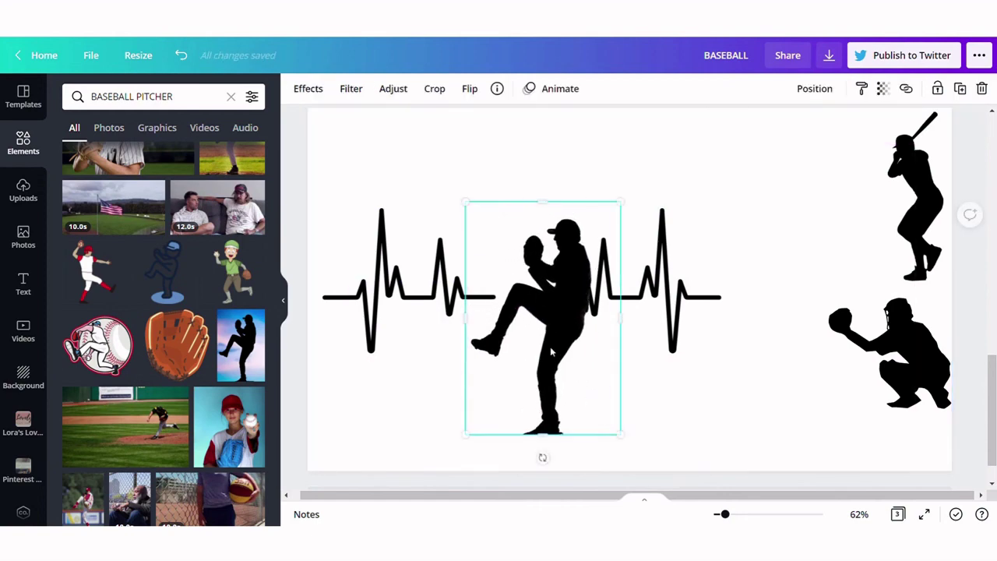
drag(552, 350, 617, 313)
drag(545, 295, 563, 297)
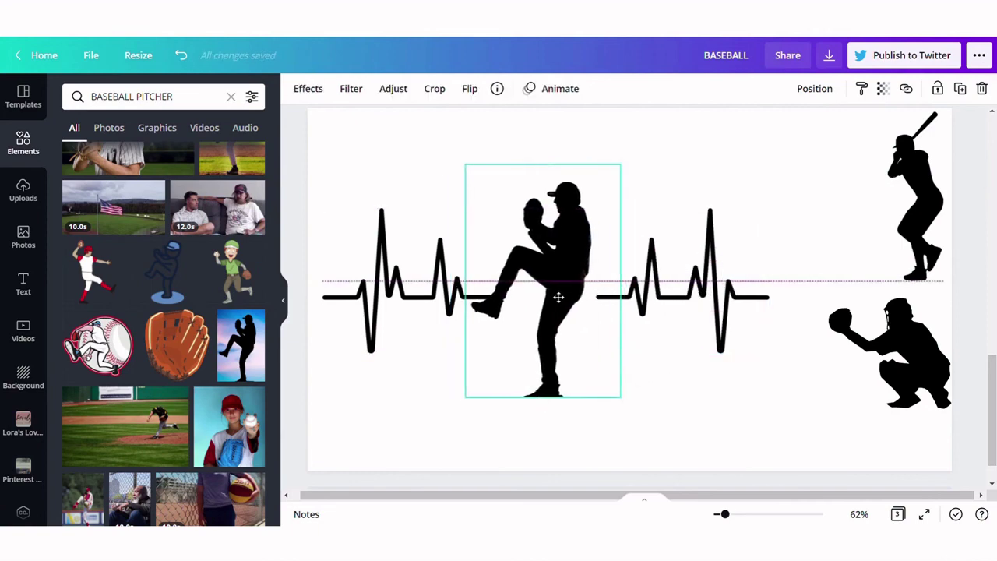
drag(690, 312, 675, 314)
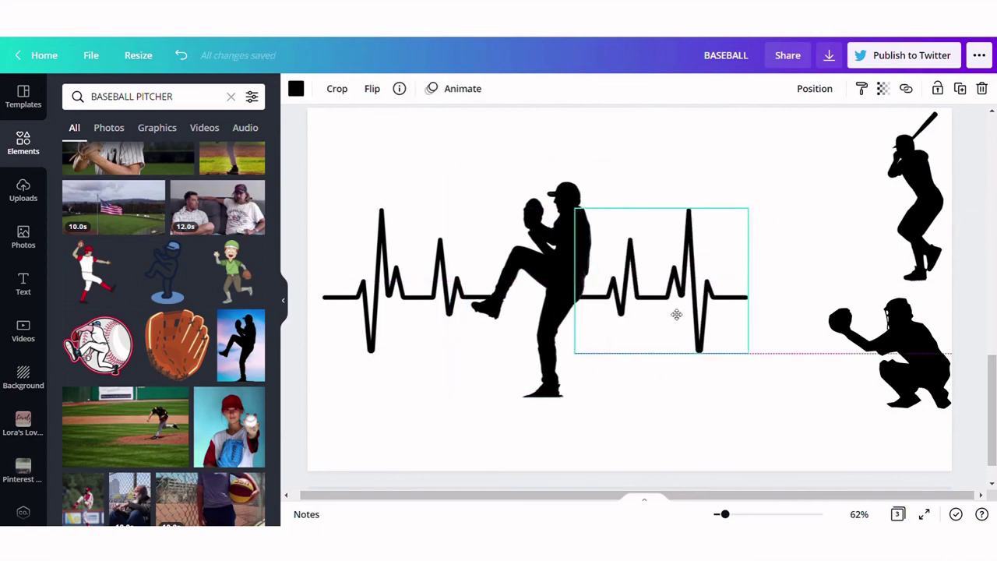
click(656, 412)
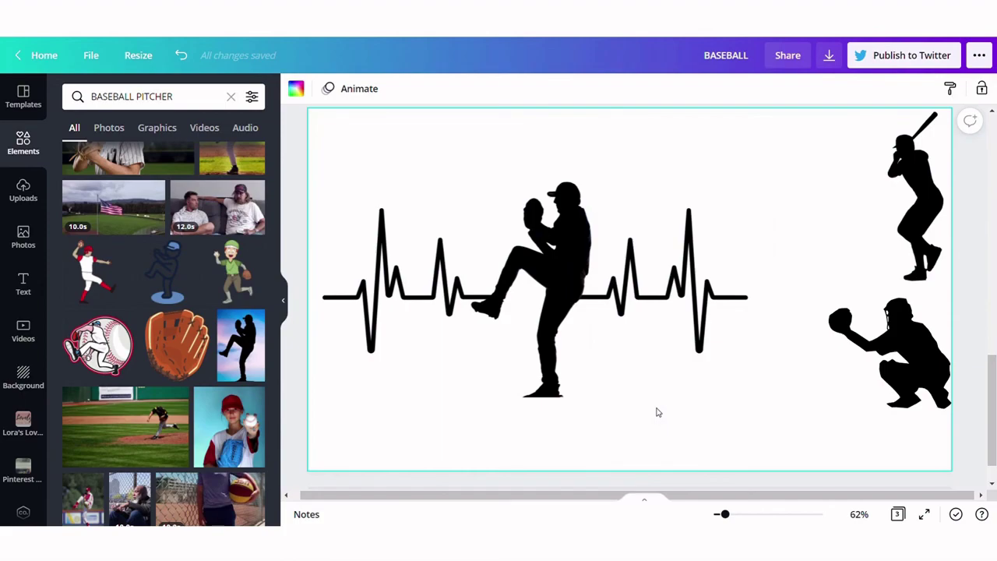